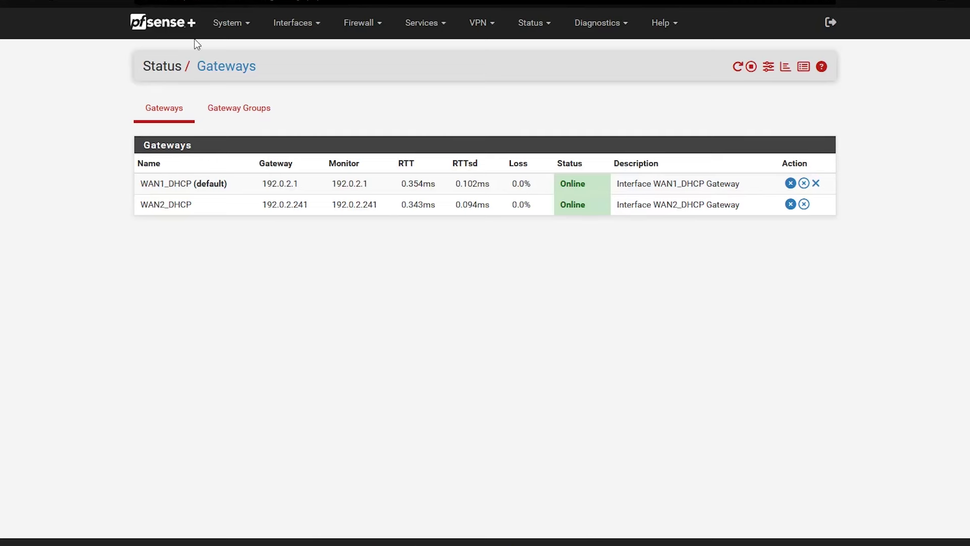
- Navigate to the System > Advanced settings pages
{"action": "left_click", "coordinate": [231, 22]}
{"action": "left_click", "coordinate": [234, 51]}
- On the Miscellaneous tab, check the gateway recovery state-killing choices, leaving them unchanged
{"action": "left_click", "coordinate": [403, 108]}
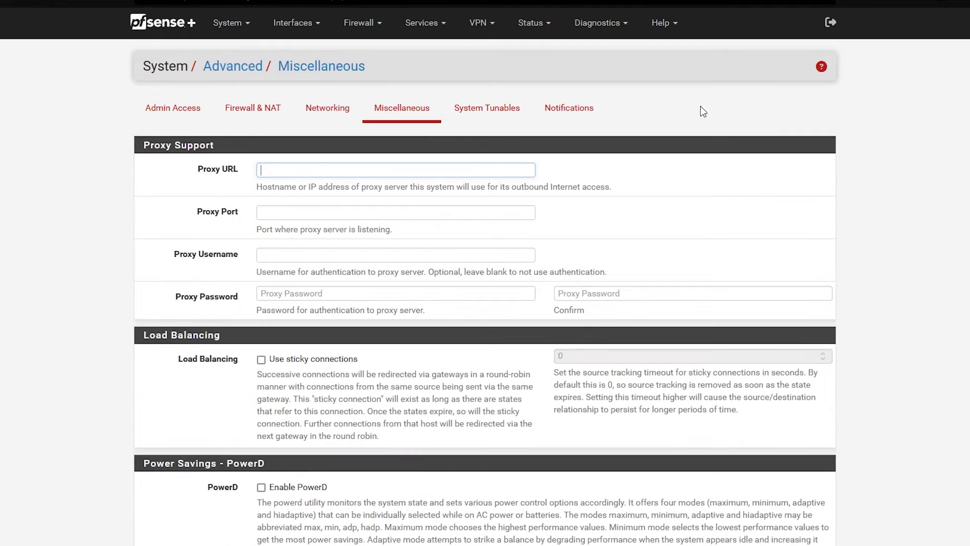
{"action": "scroll", "coordinate": [485, 304], "scroll_direction": "down", "scroll_amount": 5}
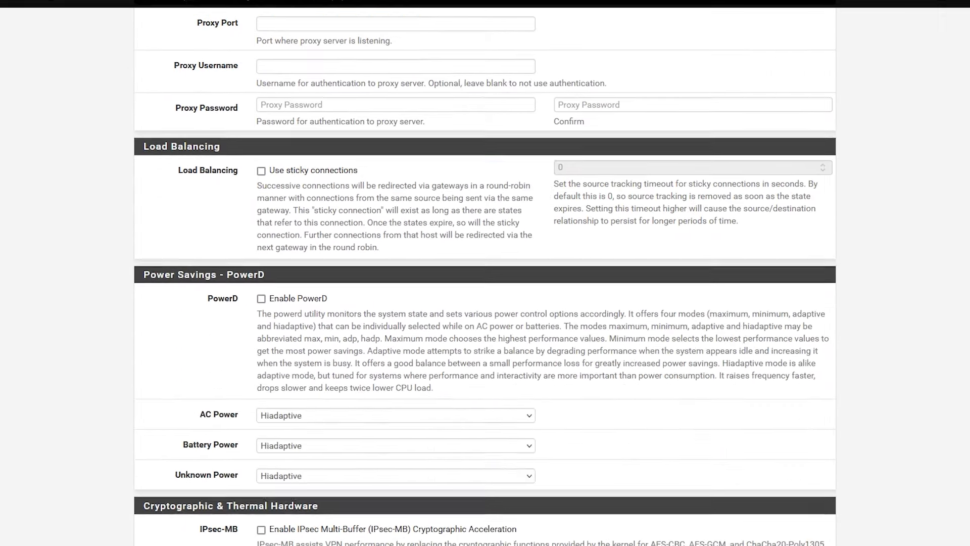
{"action": "scroll", "coordinate": [485, 304], "scroll_direction": "down", "scroll_amount": 5}
{"action": "scroll", "coordinate": [486, 303], "scroll_direction": "down", "scroll_amount": 5}
{"action": "scroll", "coordinate": [485, 303], "scroll_direction": "down", "scroll_amount": 5}
{"action": "scroll", "coordinate": [967, 359], "scroll_direction": "down", "scroll_amount": 5}
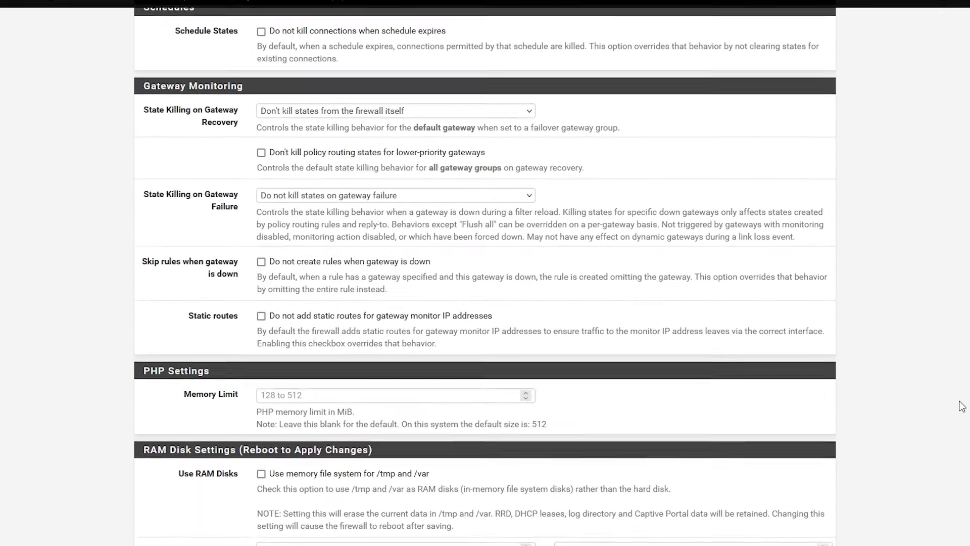
{"action": "scroll", "coordinate": [967, 358], "scroll_direction": "down", "scroll_amount": 1}
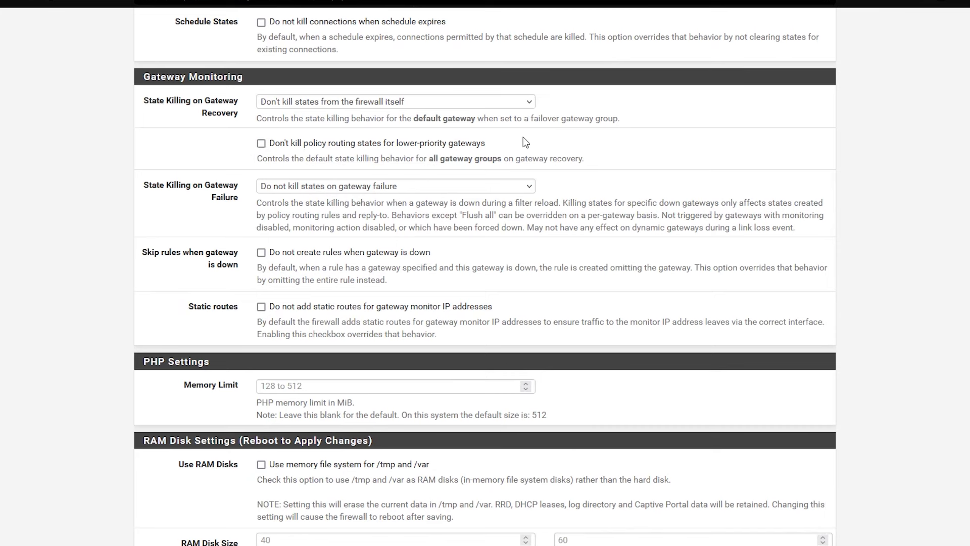
{"action": "left_click", "coordinate": [496, 104]}
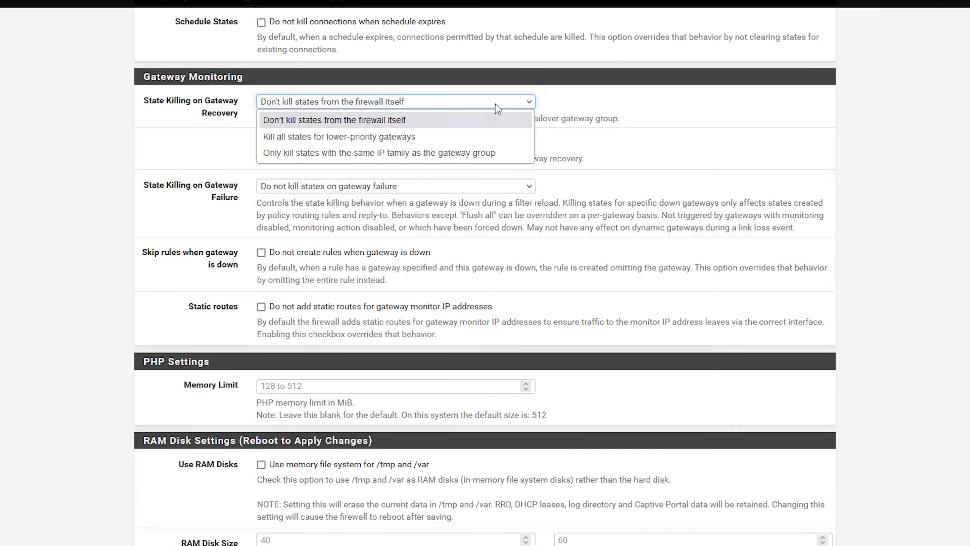
{"action": "left_click", "coordinate": [494, 104]}
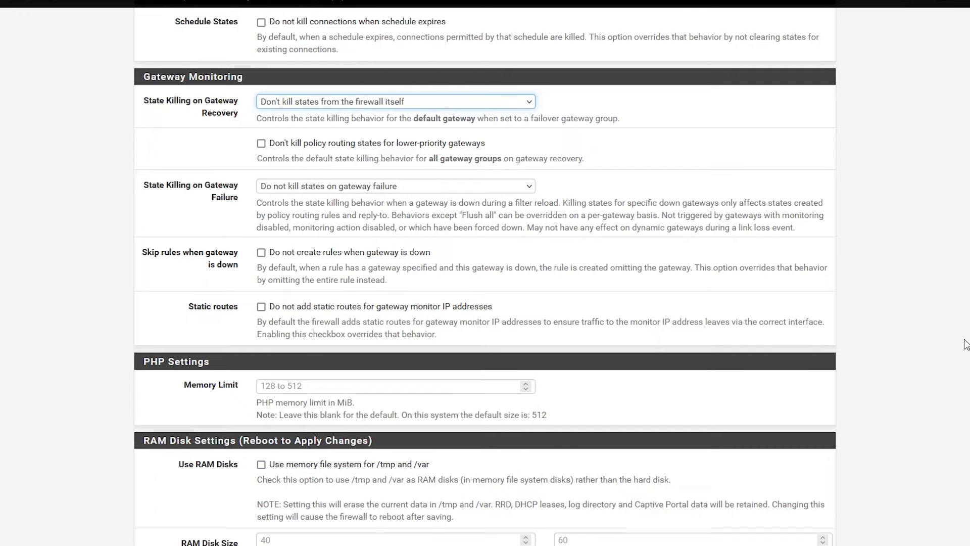
{"action": "left_click_drag", "start_coordinate": [965, 344], "coordinate": [965, 23]}
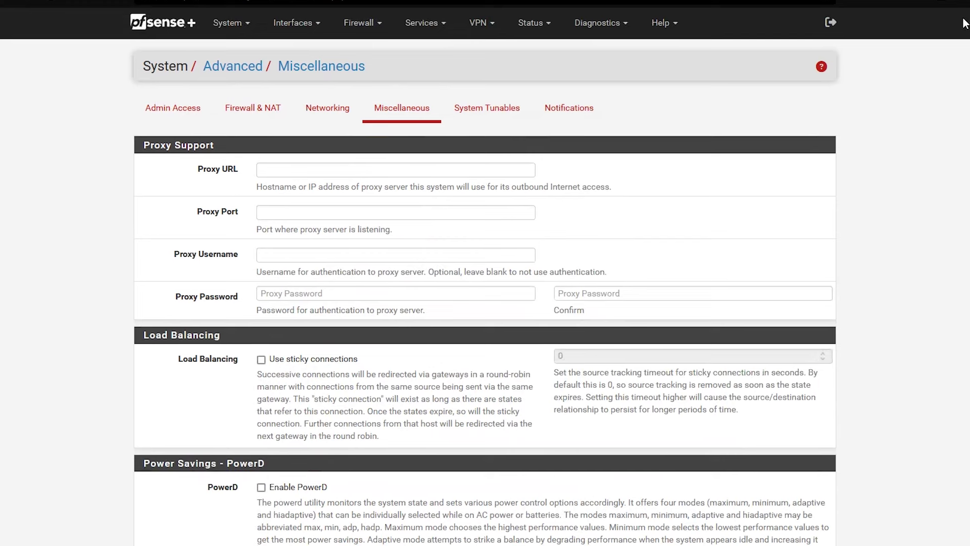
- Open the WANFAILOVER2 gateway group for editing from System > Routing > Gateway Groups
{"action": "left_click", "coordinate": [232, 23]}
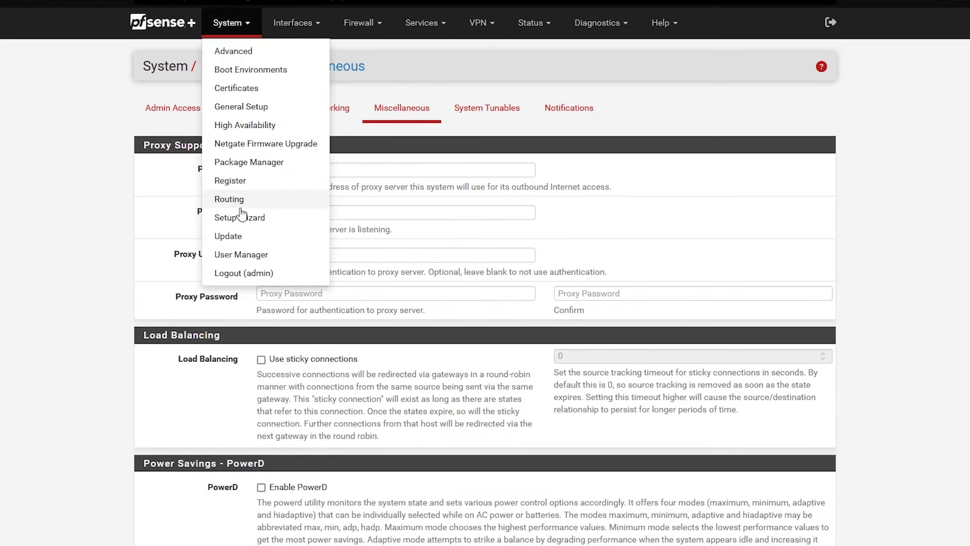
{"action": "left_click", "coordinate": [229, 199]}
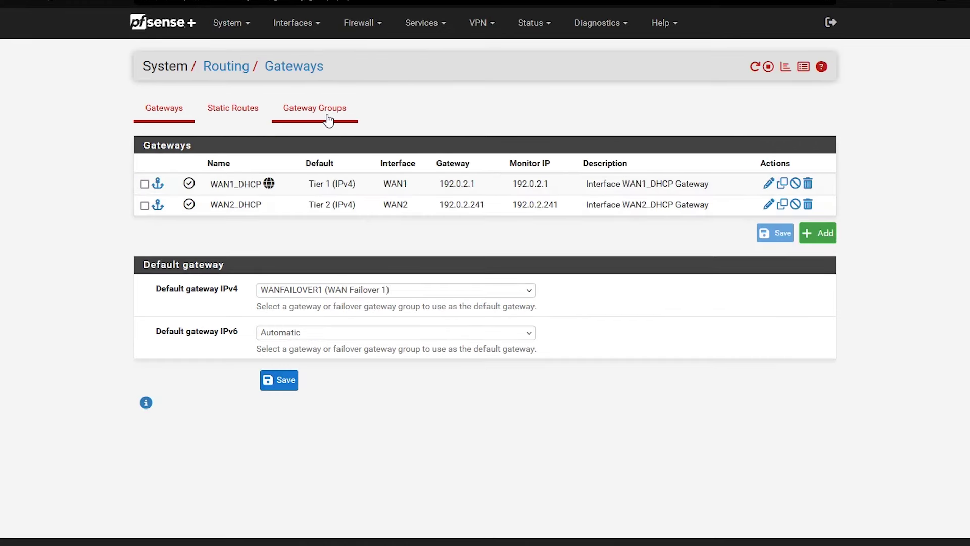
{"action": "left_click", "coordinate": [314, 108]}
{"action": "left_click", "coordinate": [733, 217]}
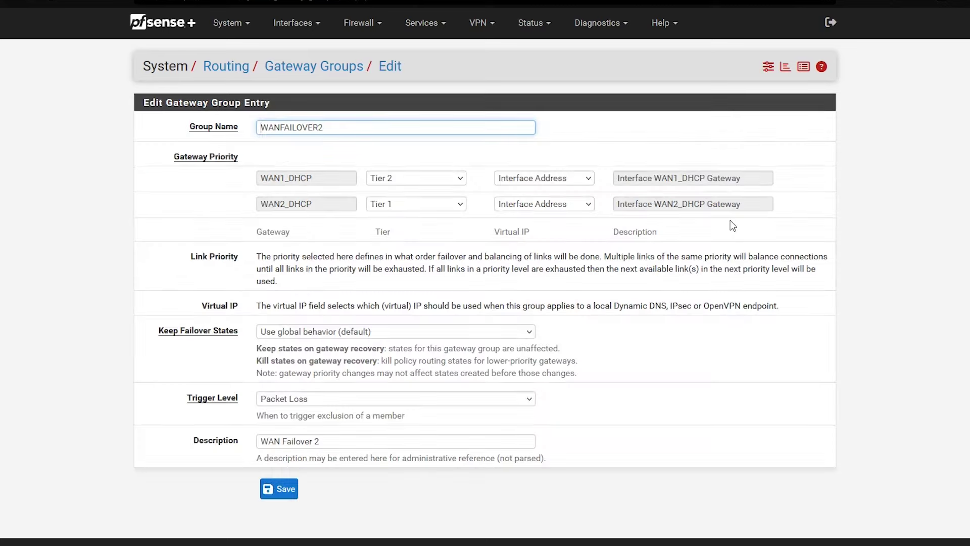
- Show the Keep Failover States choices, leaving the global default selected
{"action": "left_click", "coordinate": [462, 331]}
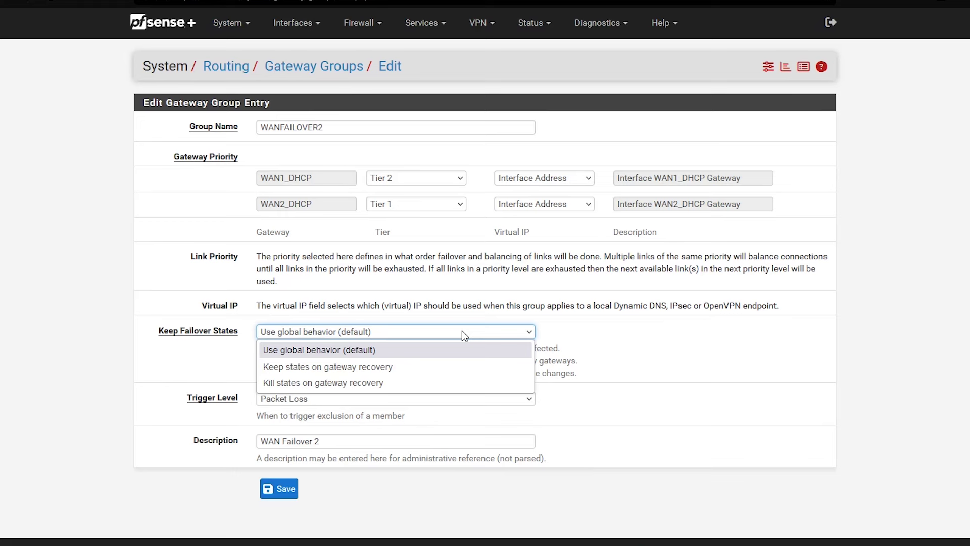
{"action": "left_click", "coordinate": [462, 331]}
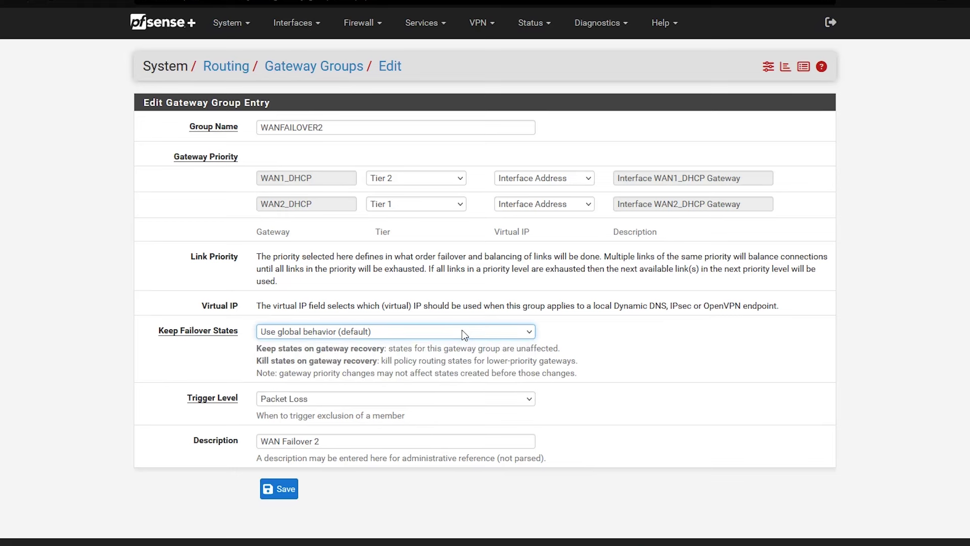
{"action": "left_click", "coordinate": [462, 331]}
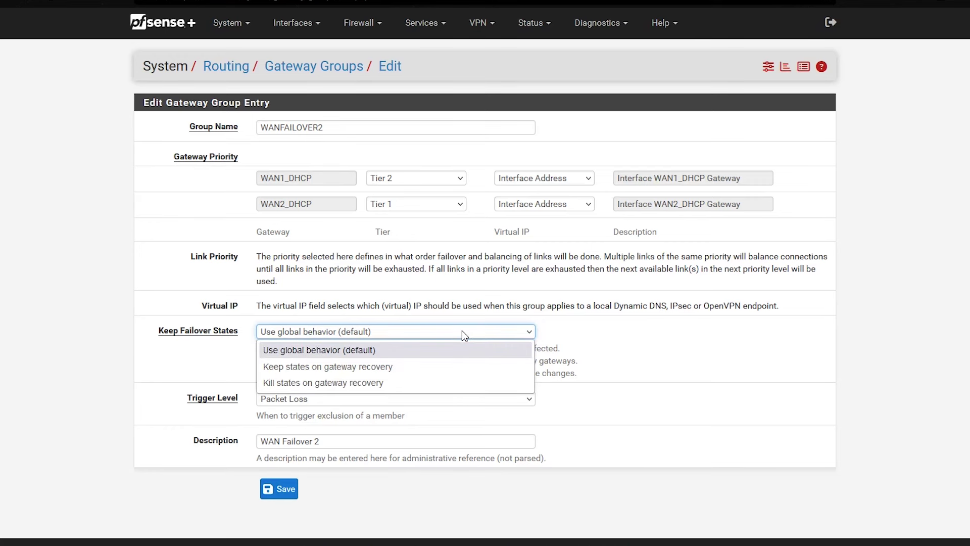